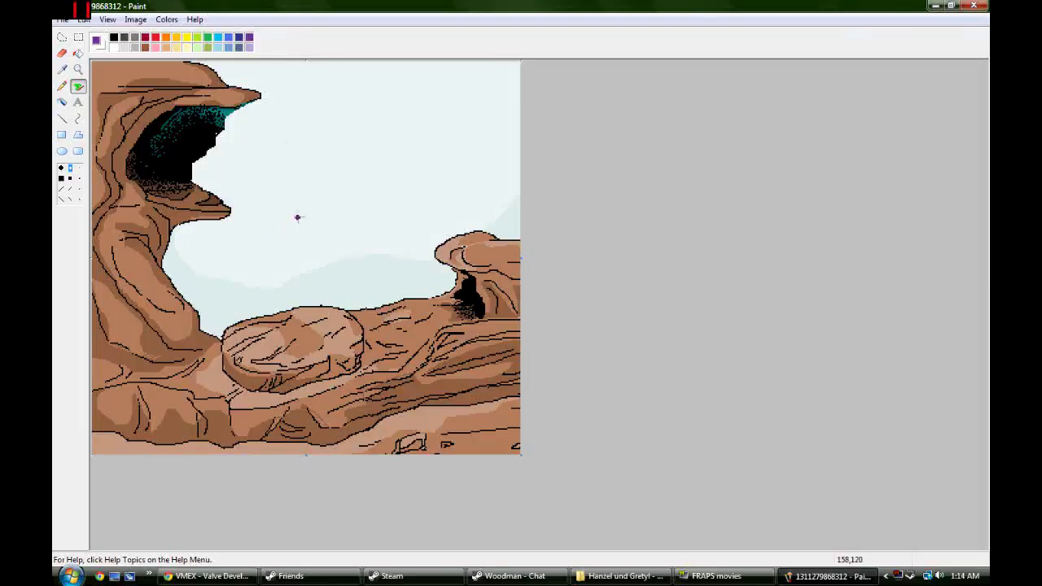
# Airbrush a purple torso and two legs onto the central rock, filling out the body's right side
pyautogui.moveTo(299, 205)
pyautogui.mouseDown()
pyautogui.moveTo(282, 236)
pyautogui.moveTo(316, 224)
pyautogui.moveTo(320, 248)
pyautogui.moveTo(339, 225)
pyautogui.mouseUp()
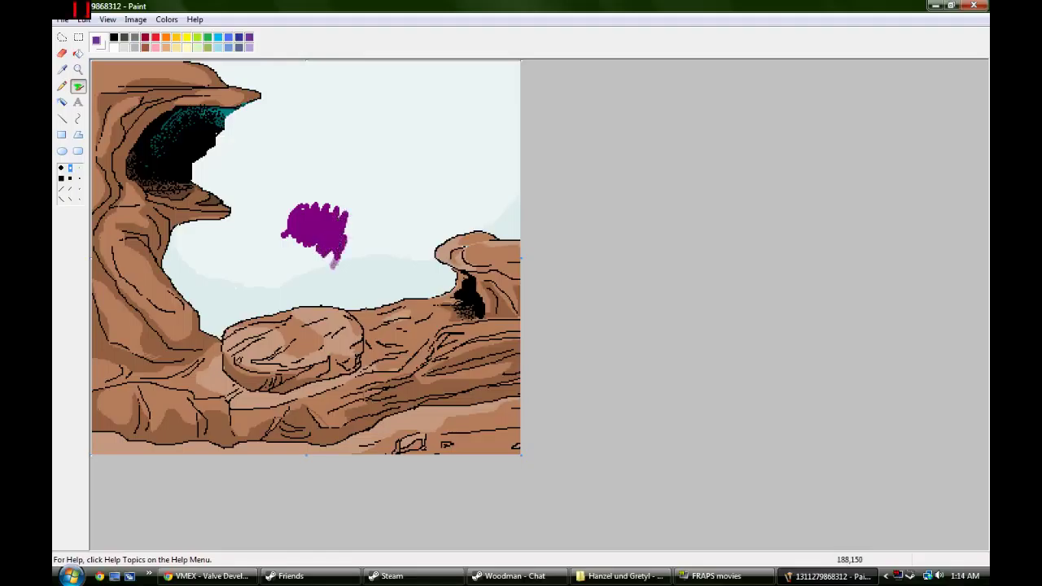
pyautogui.moveTo(333, 248); pyautogui.dragTo(347, 315)
pyautogui.moveTo(284, 234)
pyautogui.mouseDown()
pyautogui.moveTo(265, 265)
pyautogui.moveTo(260, 312)
pyautogui.mouseUp()
pyautogui.moveTo(292, 207)
pyautogui.mouseDown()
pyautogui.moveTo(311, 174)
pyautogui.moveTo(335, 167)
pyautogui.moveTo(317, 184)
pyautogui.moveTo(358, 158)
pyautogui.moveTo(322, 192)
pyautogui.moveTo(347, 180)
pyautogui.mouseUp()
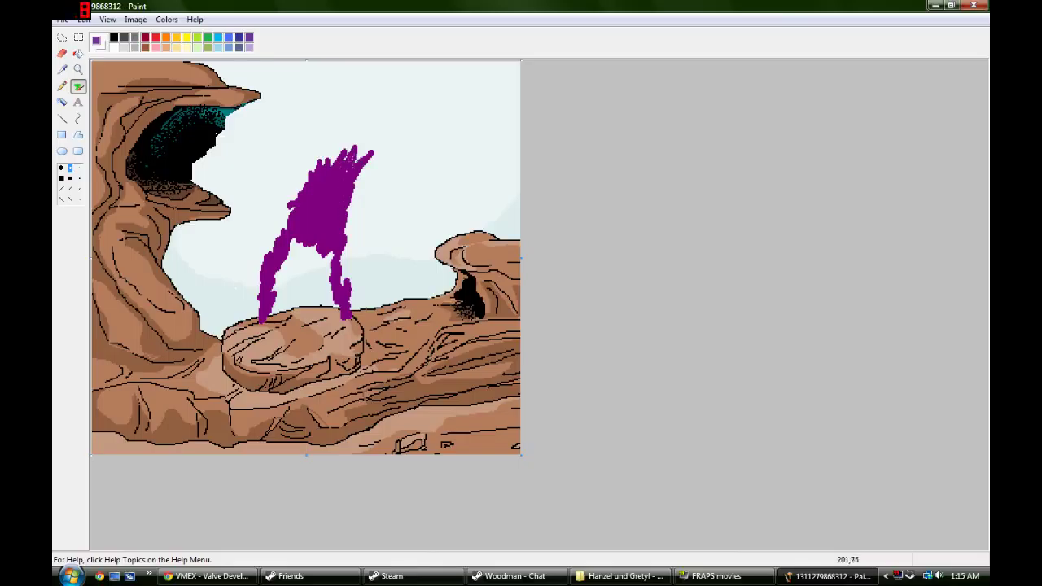
pyautogui.moveTo(361, 184); pyautogui.dragTo(347, 215)
# Pick yellow-green in Edit Colors, then replace it with dark green as the painting colour
pyautogui.click(165, 20)
pyautogui.click(497, 230)
pyautogui.click(491, 376)
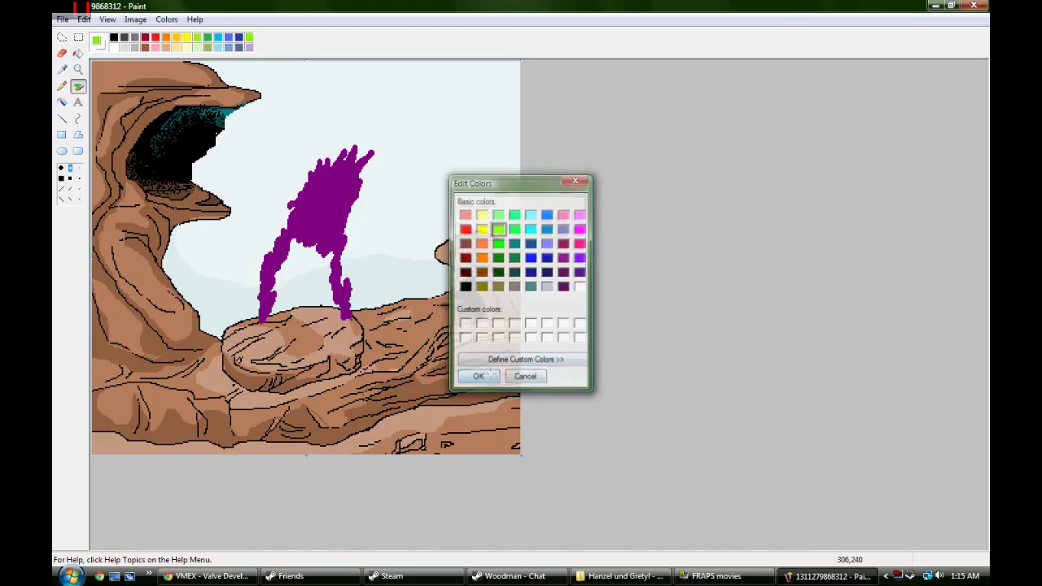
pyautogui.click(135, 19)
pyautogui.moveTo(166, 20)
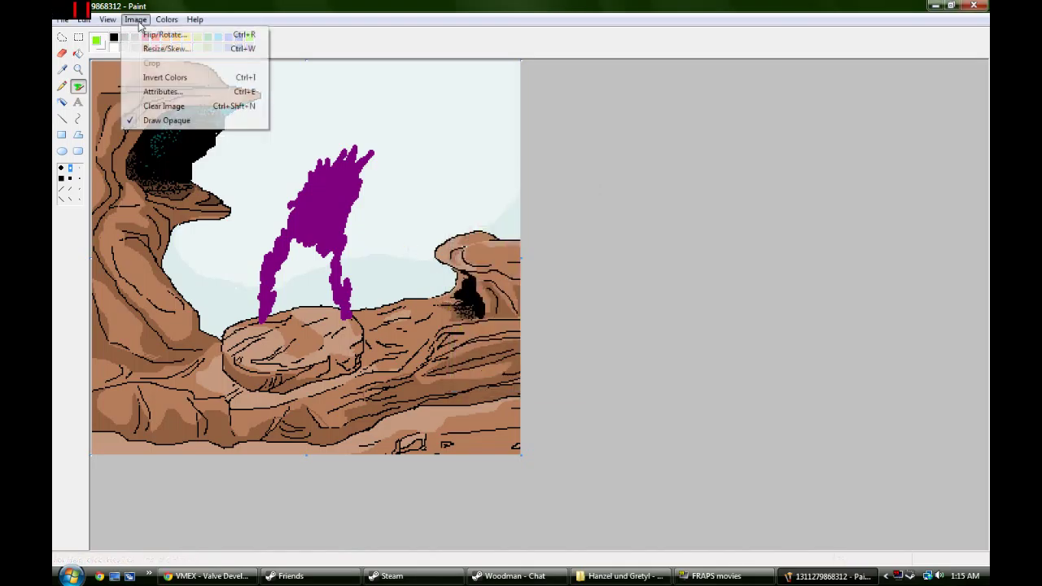
pyautogui.click(193, 35)
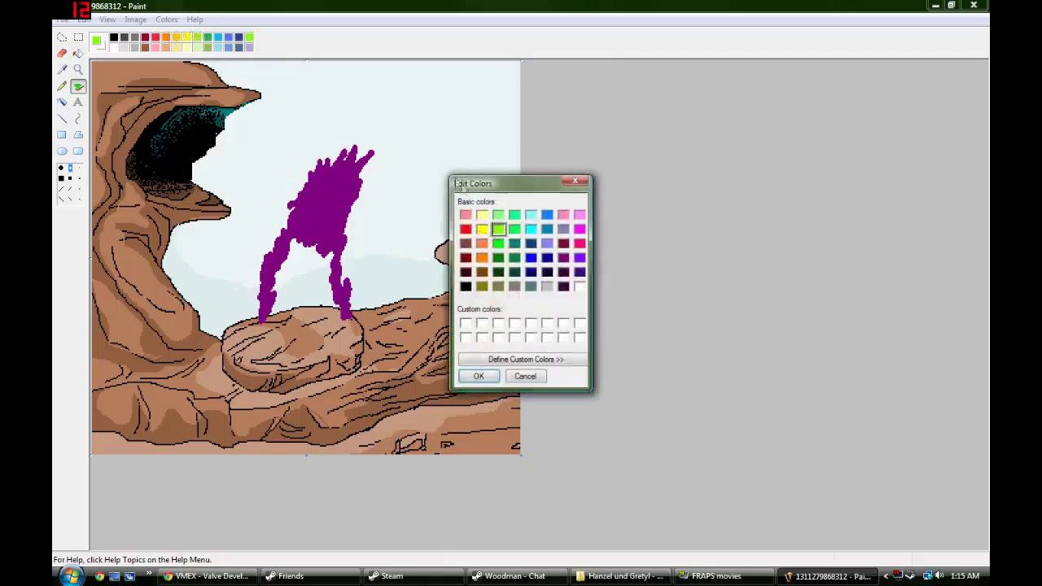
pyautogui.click(498, 257)
pyautogui.click(478, 376)
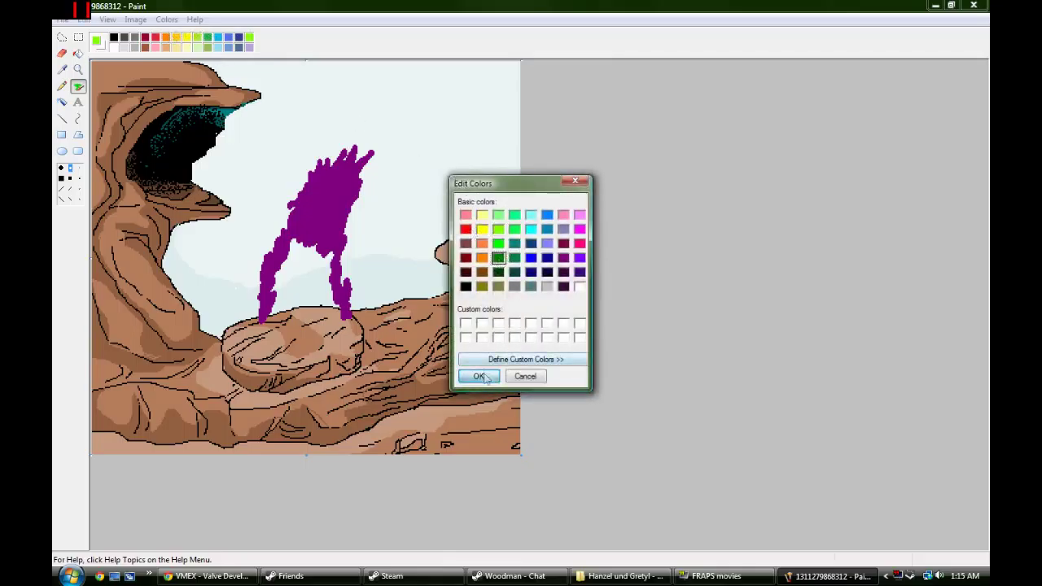
# Spray a round dark green head on top of the purple figure
pyautogui.moveTo(340, 151)
pyautogui.mouseDown()
pyautogui.moveTo(351, 160)
pyautogui.moveTo(356, 148)
pyautogui.mouseUp()
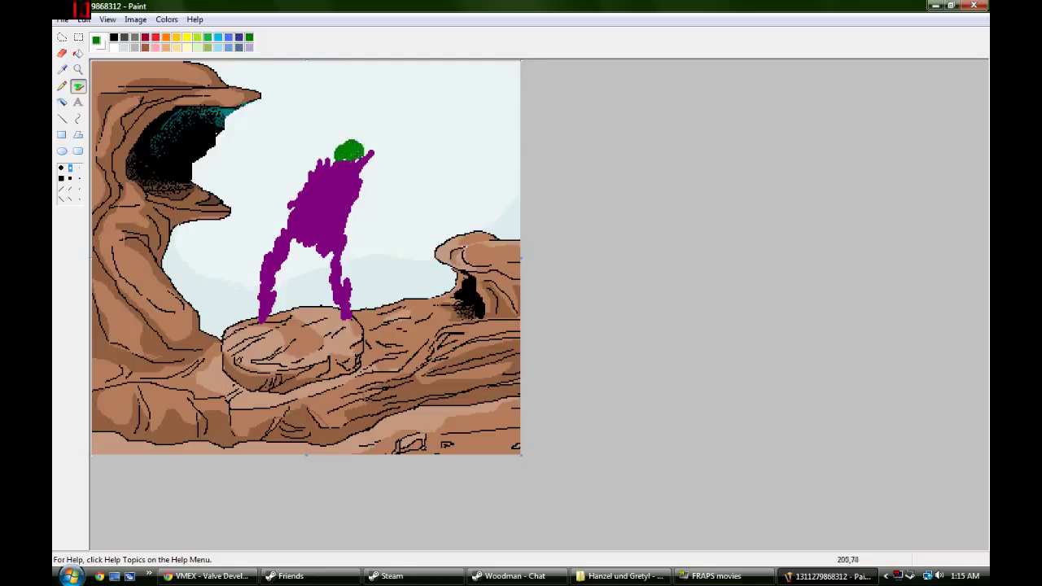
pyautogui.moveTo(340, 139); pyautogui.dragTo(346, 121)
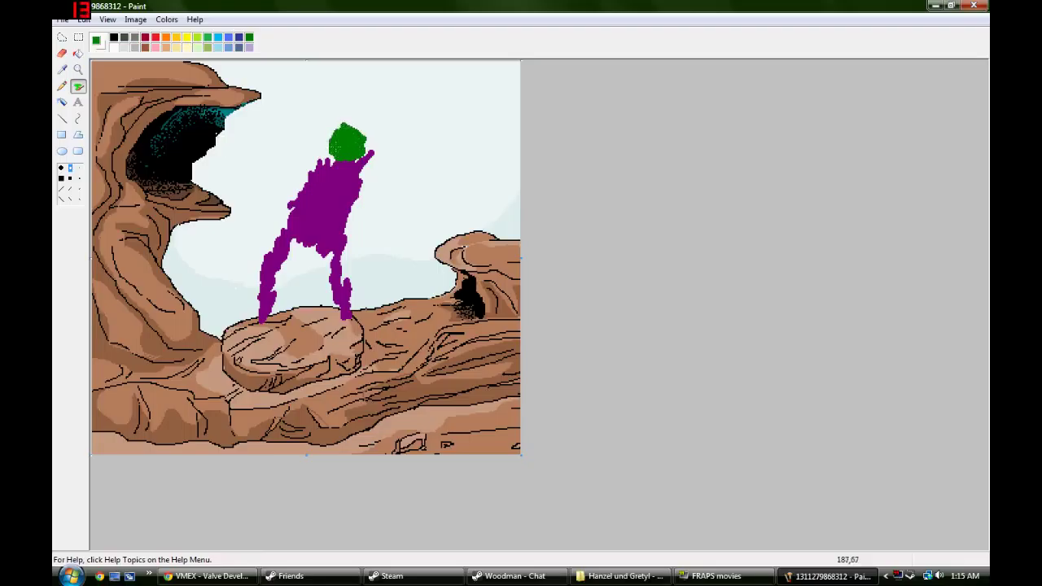
pyautogui.moveTo(330, 131); pyautogui.dragTo(370, 136)
# Add green arms on both shoulders, a right hand, and green left and right feet
pyautogui.moveTo(308, 174)
pyautogui.mouseDown()
pyautogui.moveTo(261, 203)
pyautogui.moveTo(285, 186)
pyautogui.mouseUp()
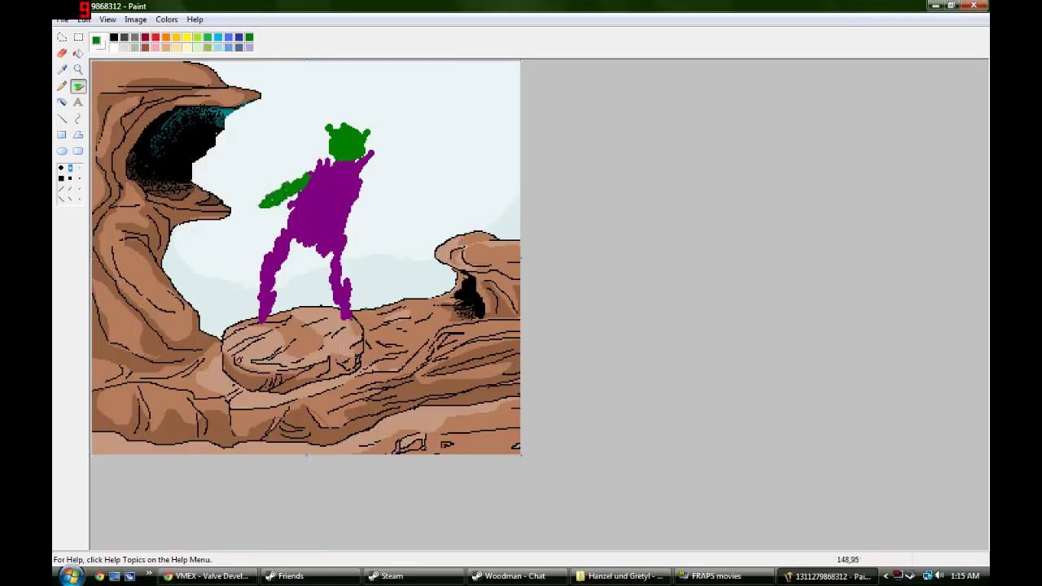
pyautogui.moveTo(361, 186)
pyautogui.mouseDown()
pyautogui.moveTo(355, 210)
pyautogui.moveTo(362, 180)
pyautogui.moveTo(365, 219)
pyautogui.moveTo(381, 228)
pyautogui.moveTo(408, 200)
pyautogui.mouseUp()
pyautogui.click(359, 312)
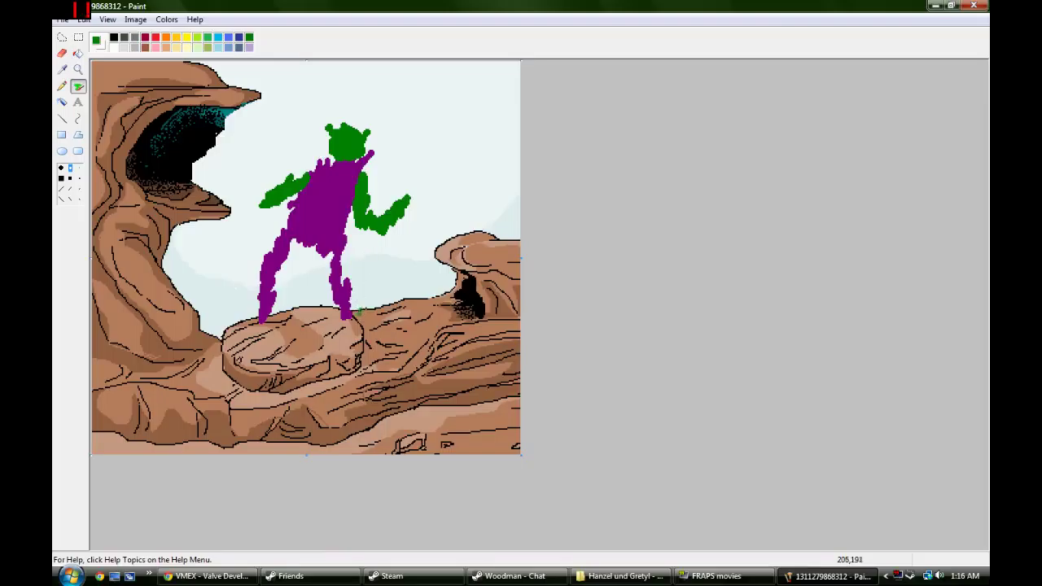
pyautogui.moveTo(353, 319); pyautogui.dragTo(351, 319)
pyautogui.moveTo(269, 320); pyautogui.dragTo(272, 318)
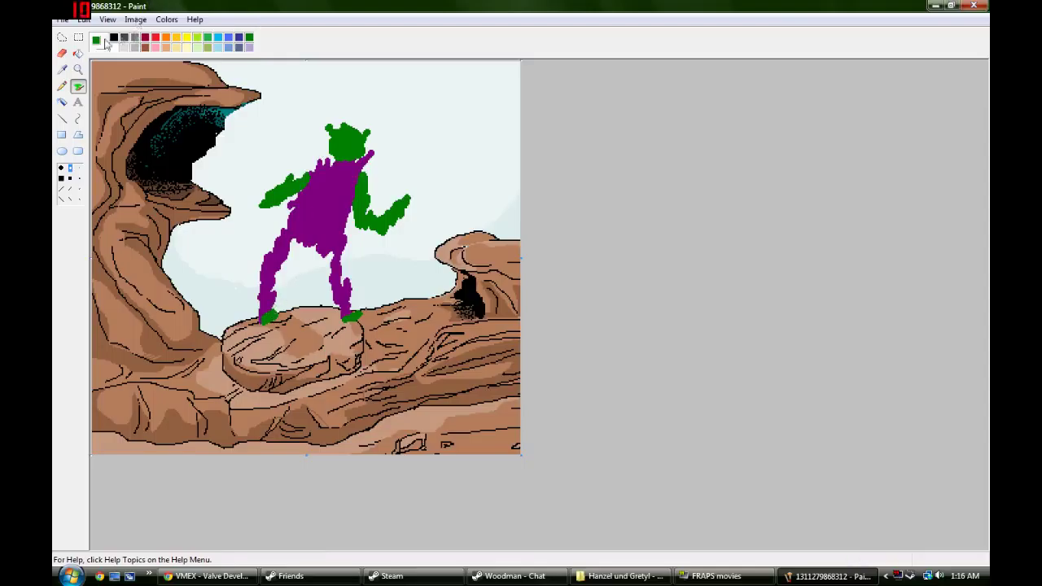
pyautogui.click(176, 38)
pyautogui.moveTo(294, 263); pyautogui.dragTo(316, 279)
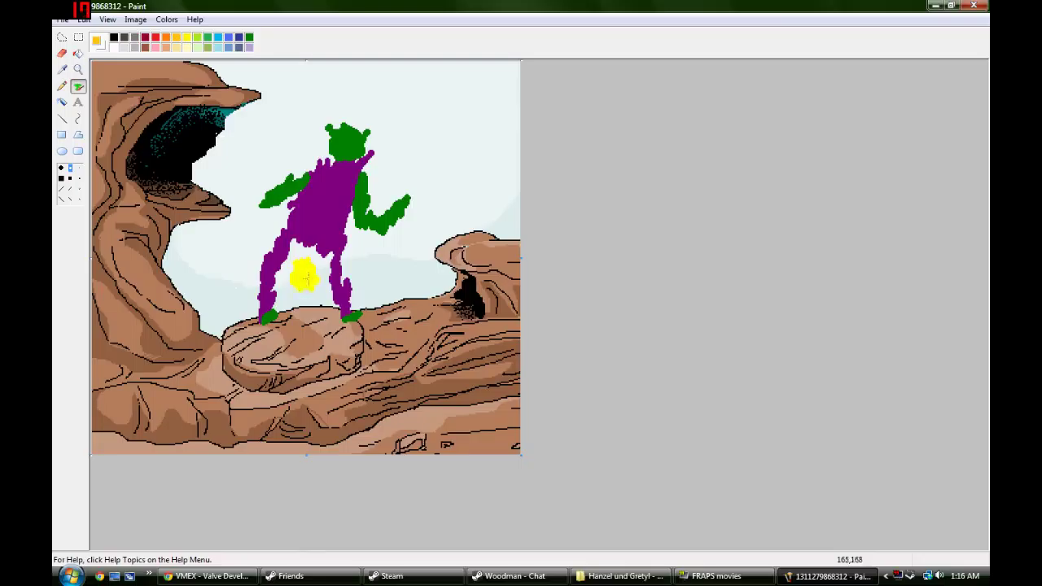
pyautogui.hotkey('ctrl', 'z')
pyautogui.click(166, 37)
pyautogui.moveTo(313, 296)
pyautogui.mouseDown()
pyautogui.moveTo(303, 289)
pyautogui.moveTo(315, 298)
pyautogui.mouseUp()
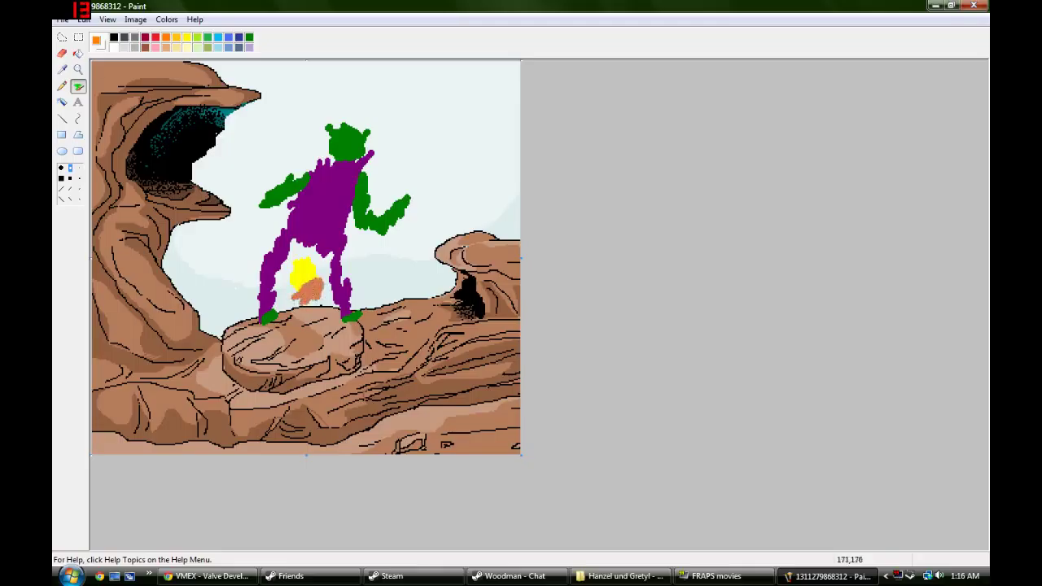
pyautogui.moveTo(321, 293); pyautogui.dragTo(323, 295)
pyautogui.moveTo(319, 307)
pyautogui.mouseDown()
pyautogui.moveTo(334, 281)
pyautogui.moveTo(321, 273)
pyautogui.moveTo(276, 305)
pyautogui.moveTo(240, 277)
pyautogui.mouseUp()
pyautogui.moveTo(424, 281)
pyautogui.mouseDown()
pyautogui.moveTo(138, 254)
pyautogui.moveTo(464, 251)
pyautogui.moveTo(521, 122)
pyautogui.moveTo(269, 163)
pyautogui.mouseUp()
pyautogui.moveTo(519, 154); pyautogui.dragTo(313, 98)
pyautogui.moveTo(314, 97)
pyautogui.mouseDown()
pyautogui.moveTo(236, 150)
pyautogui.moveTo(519, 208)
pyautogui.mouseUp()
pyautogui.moveTo(519, 208); pyautogui.dragTo(119, 83)
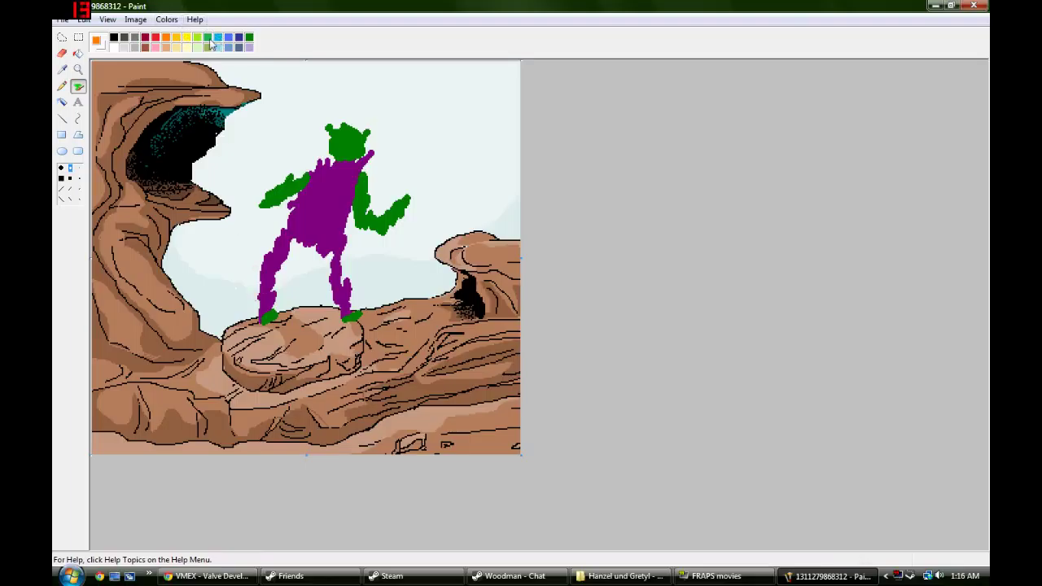
pyautogui.click(61, 70)
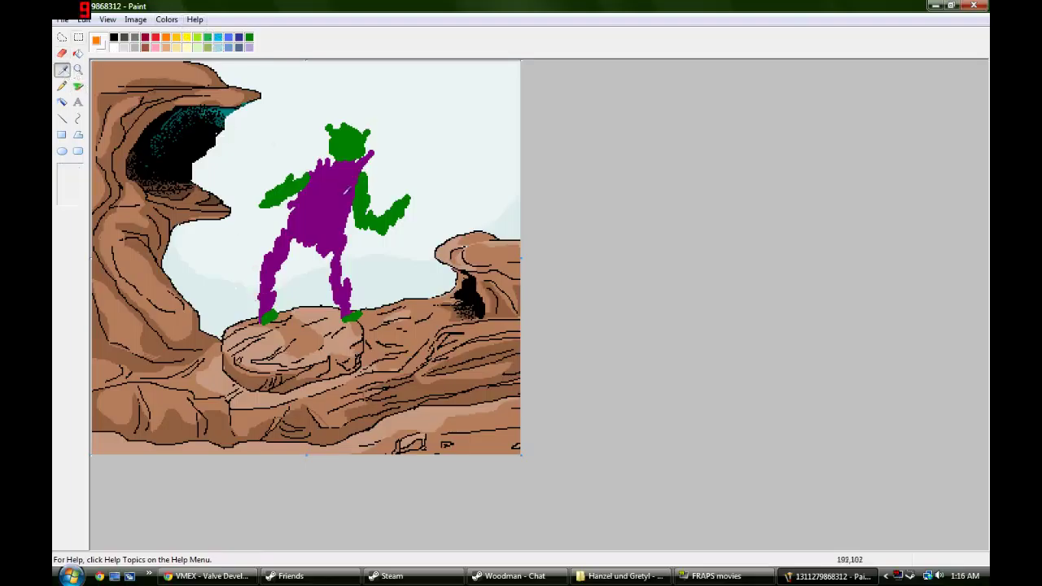
# Fill between the goblin's legs with its sampled green and spray a yellow patch below
pyautogui.click(366, 190)
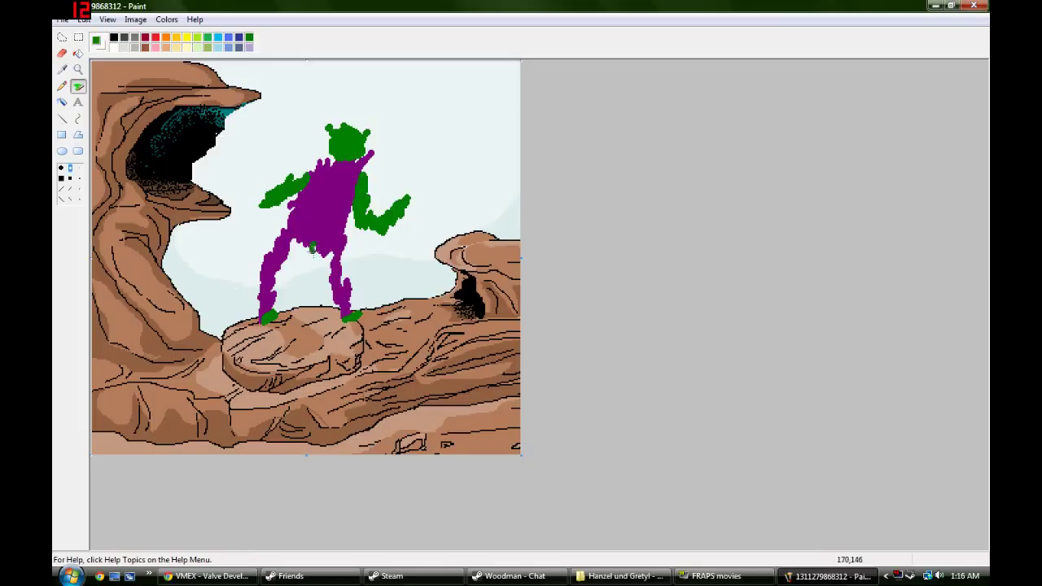
pyautogui.moveTo(314, 251); pyautogui.dragTo(310, 277)
pyautogui.click(186, 38)
pyautogui.moveTo(308, 265); pyautogui.dragTo(330, 272)
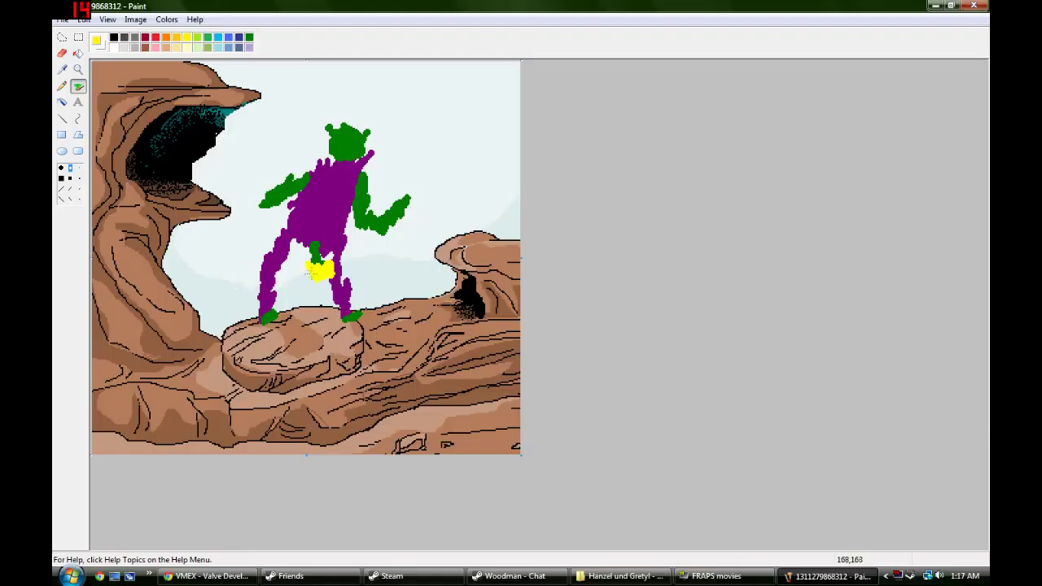
pyautogui.moveTo(328, 275); pyautogui.dragTo(335, 275)
# Spray an orange beast body beside the yellow, extending to the right
pyautogui.click(166, 37)
pyautogui.moveTo(346, 255)
pyautogui.mouseDown()
pyautogui.moveTo(358, 281)
pyautogui.moveTo(321, 290)
pyautogui.moveTo(354, 260)
pyautogui.moveTo(354, 293)
pyautogui.moveTo(363, 259)
pyautogui.mouseUp()
pyautogui.moveTo(362, 303)
pyautogui.mouseDown()
pyautogui.moveTo(379, 277)
pyautogui.moveTo(366, 297)
pyautogui.moveTo(371, 258)
pyautogui.moveTo(386, 295)
pyautogui.moveTo(391, 271)
pyautogui.moveTo(394, 285)
pyautogui.mouseUp()
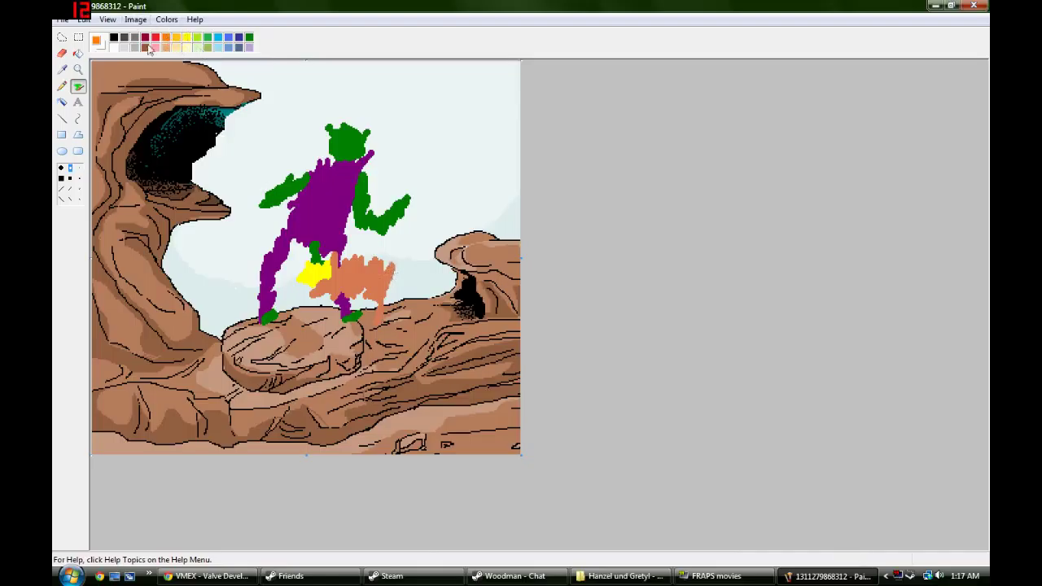
pyautogui.click(176, 38)
# Dab yellow on the beast's right edge and sample that yellow from the painting
pyautogui.click(380, 280)
pyautogui.moveTo(387, 283); pyautogui.dragTo(403, 287)
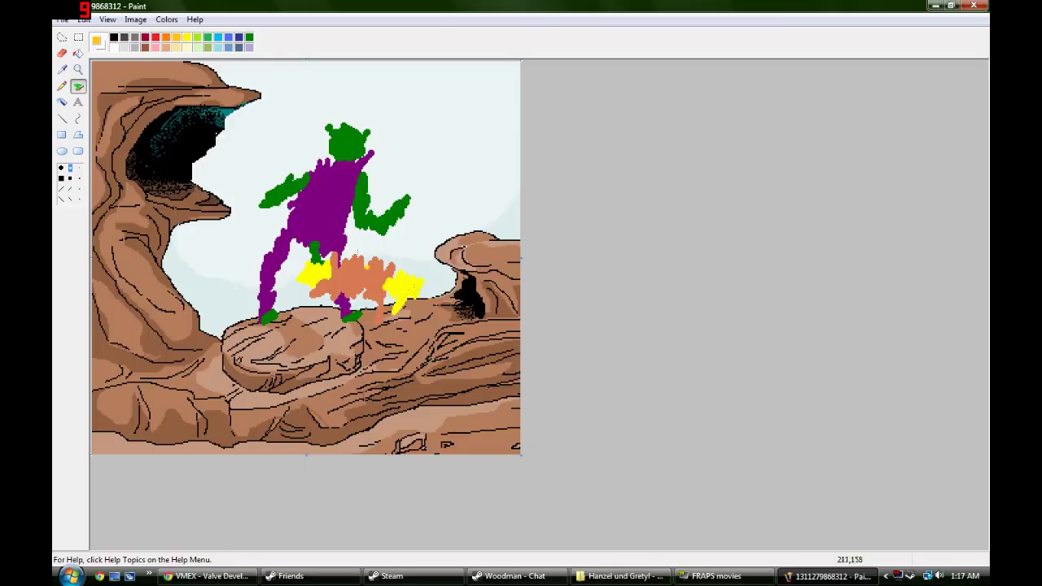
pyautogui.click(62, 70)
pyautogui.click(407, 282)
# Paint a yellow back and legs around the orange beast and dot a black eye
pyautogui.moveTo(389, 261); pyautogui.dragTo(360, 250)
pyautogui.moveTo(372, 303); pyautogui.dragTo(365, 300)
pyautogui.moveTo(298, 293)
pyautogui.mouseDown()
pyautogui.moveTo(310, 308)
pyautogui.moveTo(298, 321)
pyautogui.mouseUp()
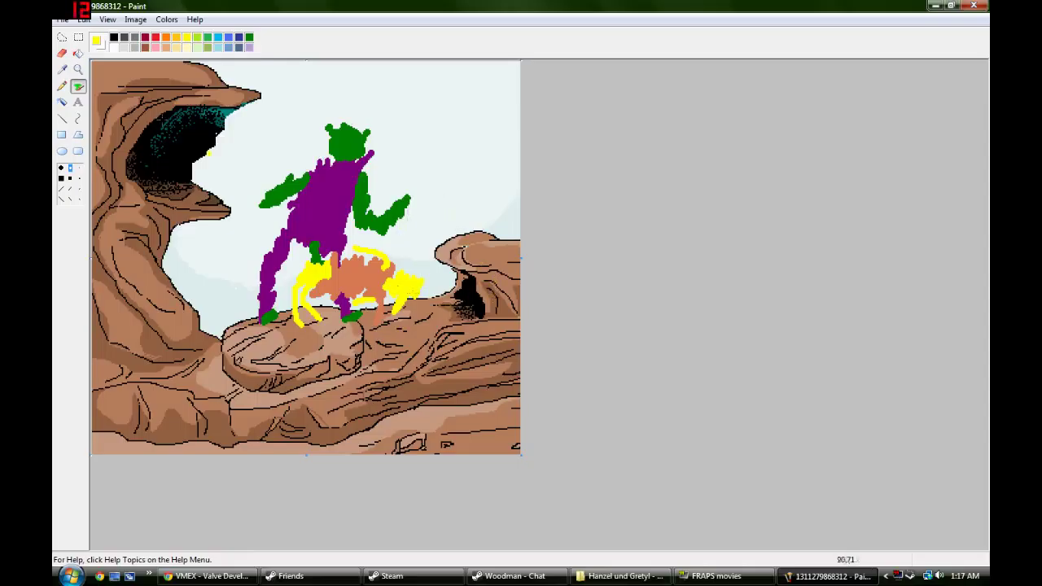
pyautogui.click(113, 38)
pyautogui.click(411, 283)
# Enlarge the beast's black eyes, pencil its face marks, and draw the goblin's eye and smile
pyautogui.click(410, 287)
pyautogui.click(62, 85)
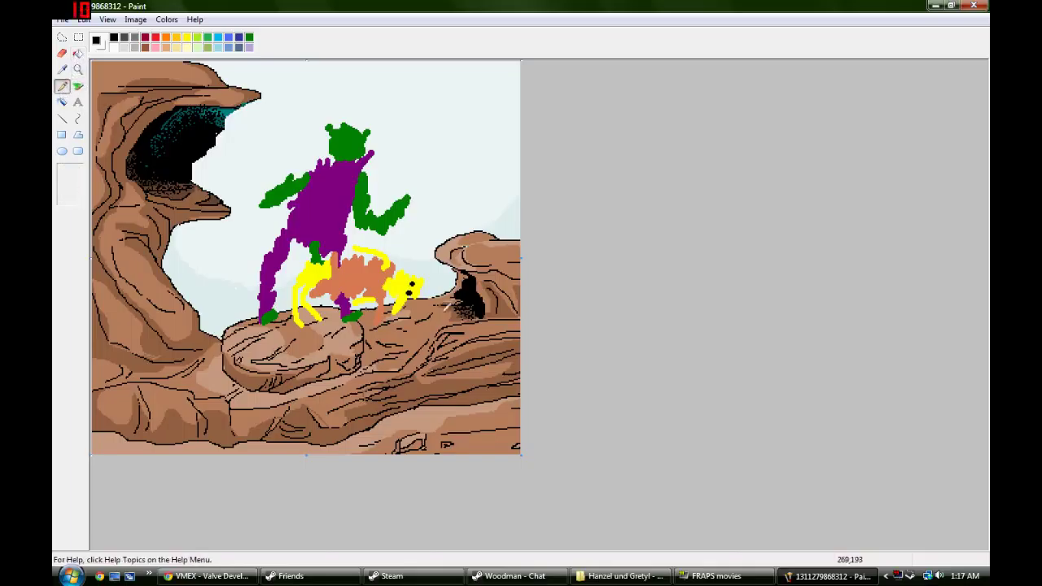
pyautogui.moveTo(402, 277); pyautogui.dragTo(399, 292)
pyautogui.click(342, 137)
pyautogui.moveTo(338, 145); pyautogui.dragTo(358, 150)
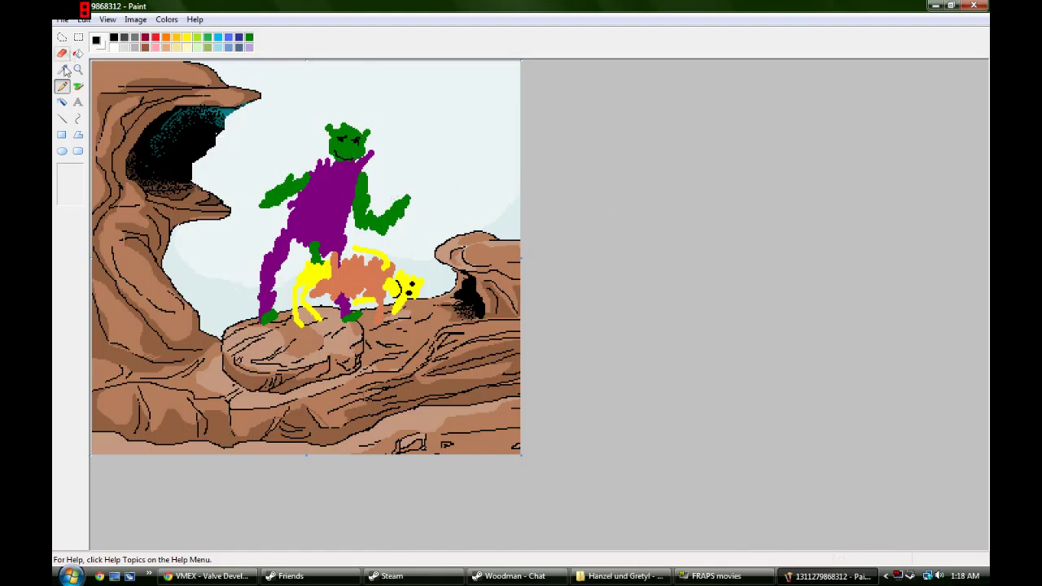
pyautogui.click(78, 85)
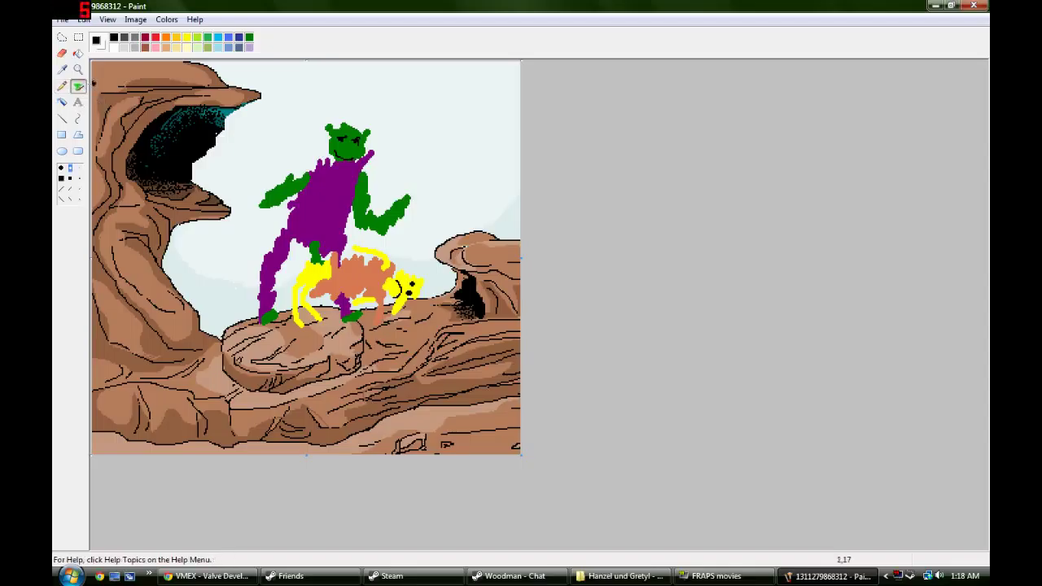
# Hand-paint the black words CUMON and STEP in the upper-right sky and begin the third line
pyautogui.moveTo(415, 81)
pyautogui.mouseDown()
pyautogui.moveTo(405, 88)
pyautogui.moveTo(412, 98)
pyautogui.moveTo(442, 101)
pyautogui.moveTo(446, 79)
pyautogui.moveTo(459, 104)
pyautogui.moveTo(481, 107)
pyautogui.moveTo(479, 91)
pyautogui.moveTo(491, 87)
pyautogui.moveTo(496, 115)
pyautogui.moveTo(499, 86)
pyautogui.mouseUp()
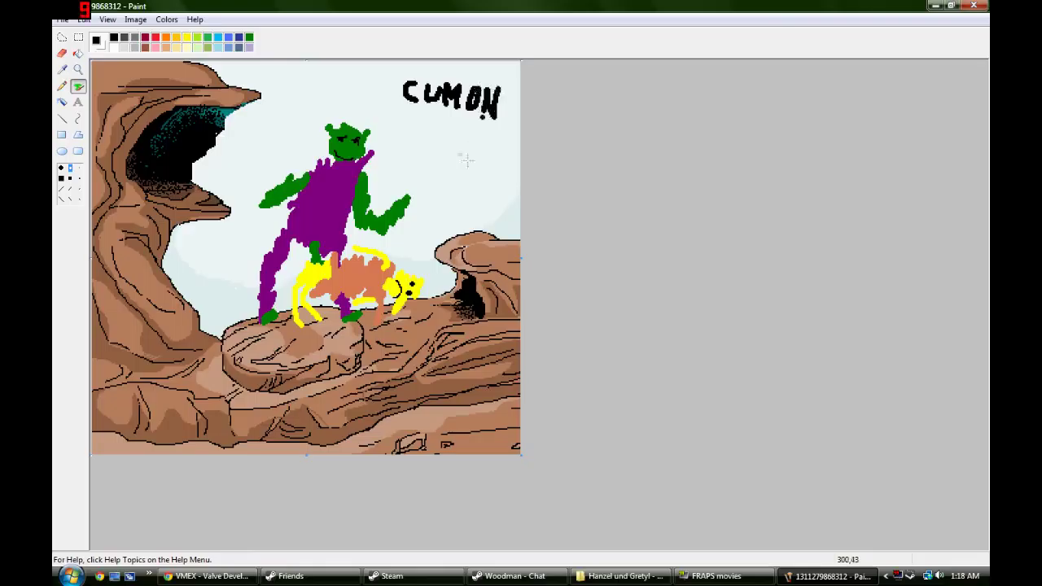
pyautogui.moveTo(417, 115)
pyautogui.mouseDown()
pyautogui.moveTo(414, 137)
pyautogui.moveTo(443, 139)
pyautogui.moveTo(452, 115)
pyautogui.moveTo(463, 139)
pyautogui.mouseUp()
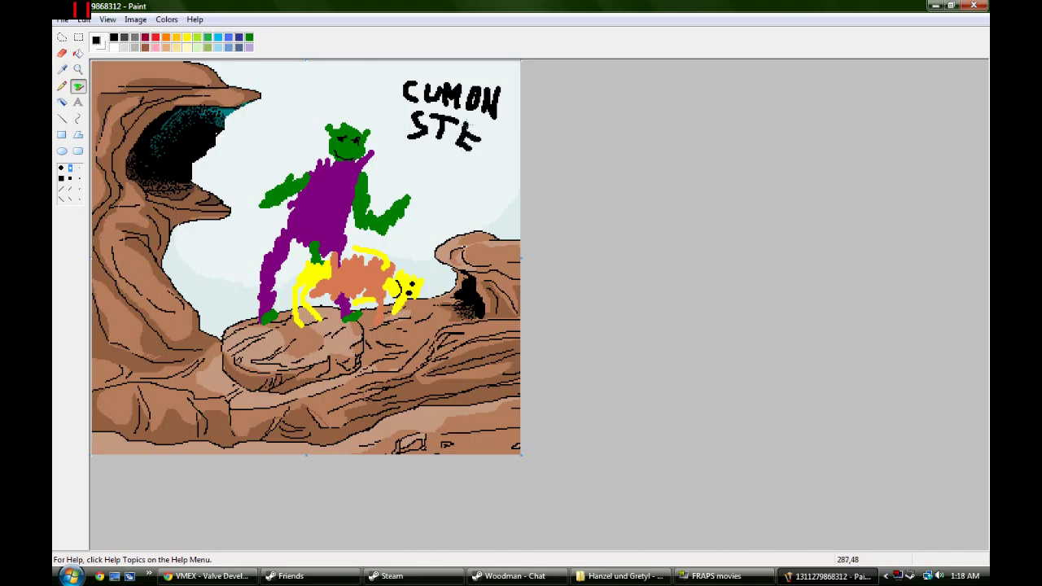
pyautogui.moveTo(490, 128)
pyautogui.mouseDown()
pyautogui.moveTo(485, 157)
pyautogui.moveTo(488, 147)
pyautogui.mouseUp()
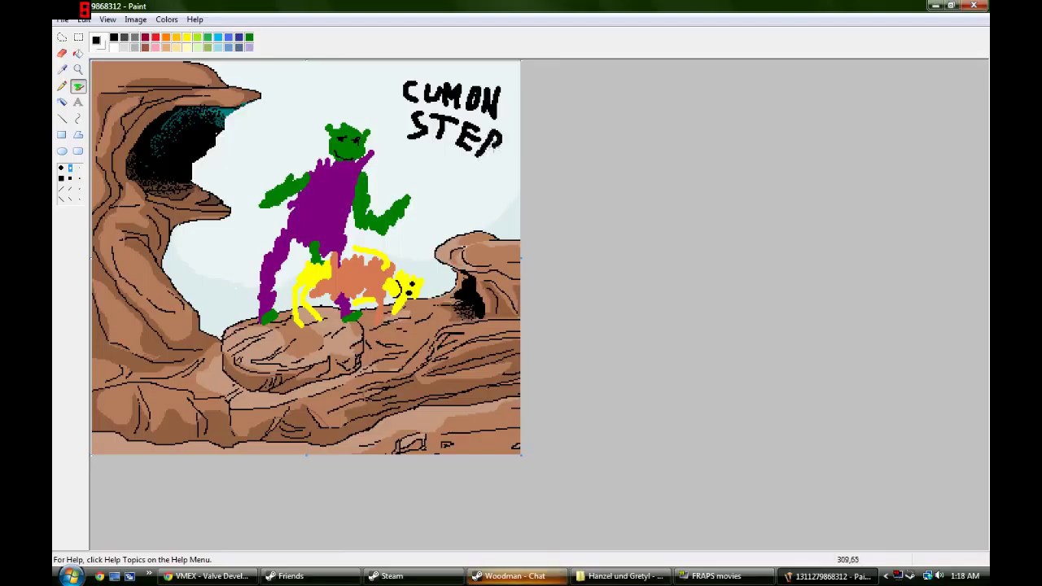
pyautogui.moveTo(410, 154)
pyautogui.mouseDown()
pyautogui.moveTo(407, 170)
pyautogui.moveTo(426, 174)
pyautogui.moveTo(433, 155)
pyautogui.moveTo(446, 154)
pyautogui.moveTo(457, 185)
pyautogui.moveTo(470, 166)
pyautogui.moveTo(486, 181)
pyautogui.moveTo(480, 190)
pyautogui.mouseUp()
# Paint IT below STEP, undo that stroke, and close Paint to raise the save prompt
pyautogui.click(444, 178)
pyautogui.hotkey('ctrl', 'z')
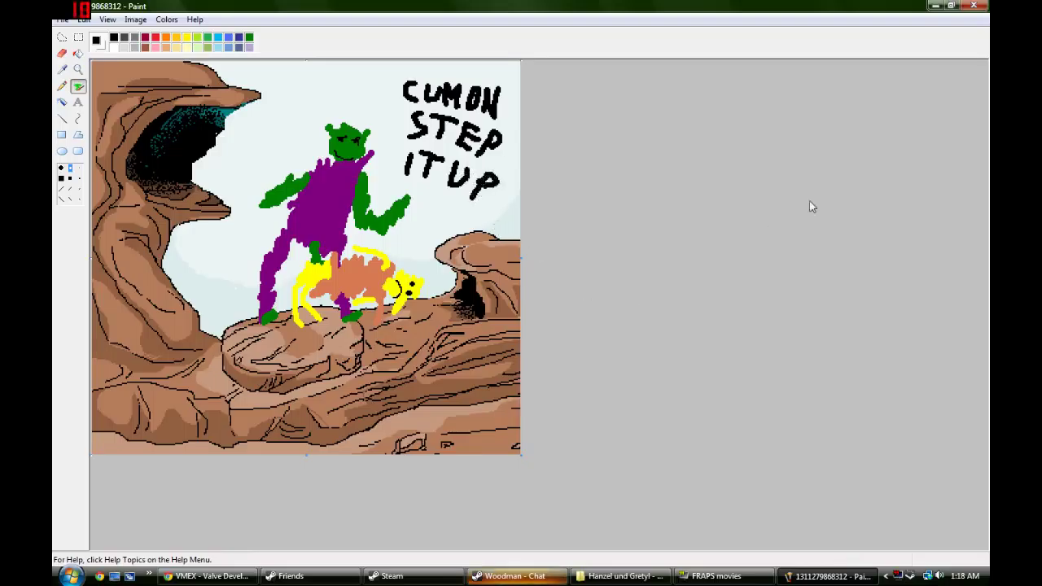
pyautogui.click(970, 7)
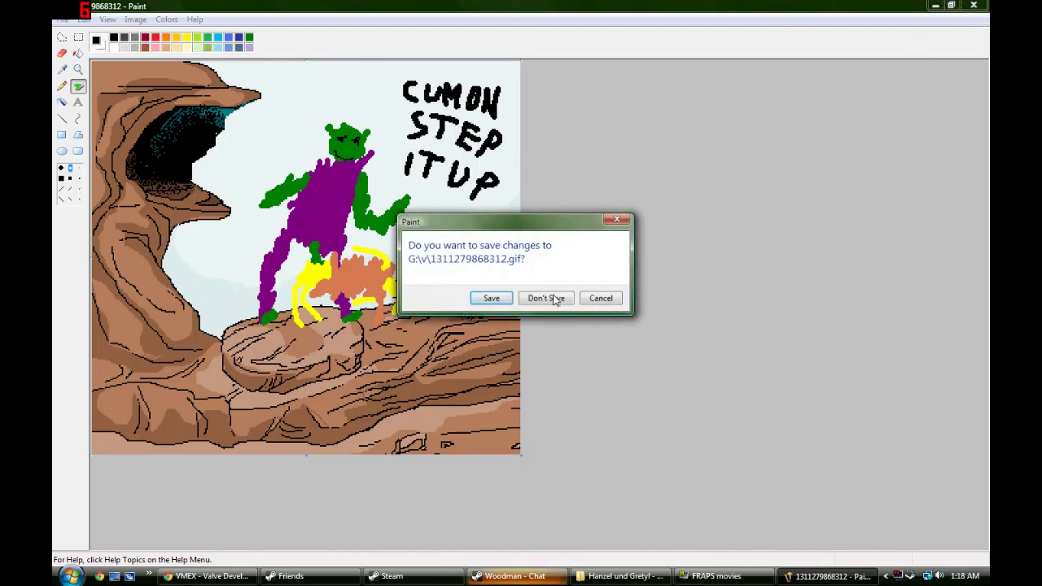